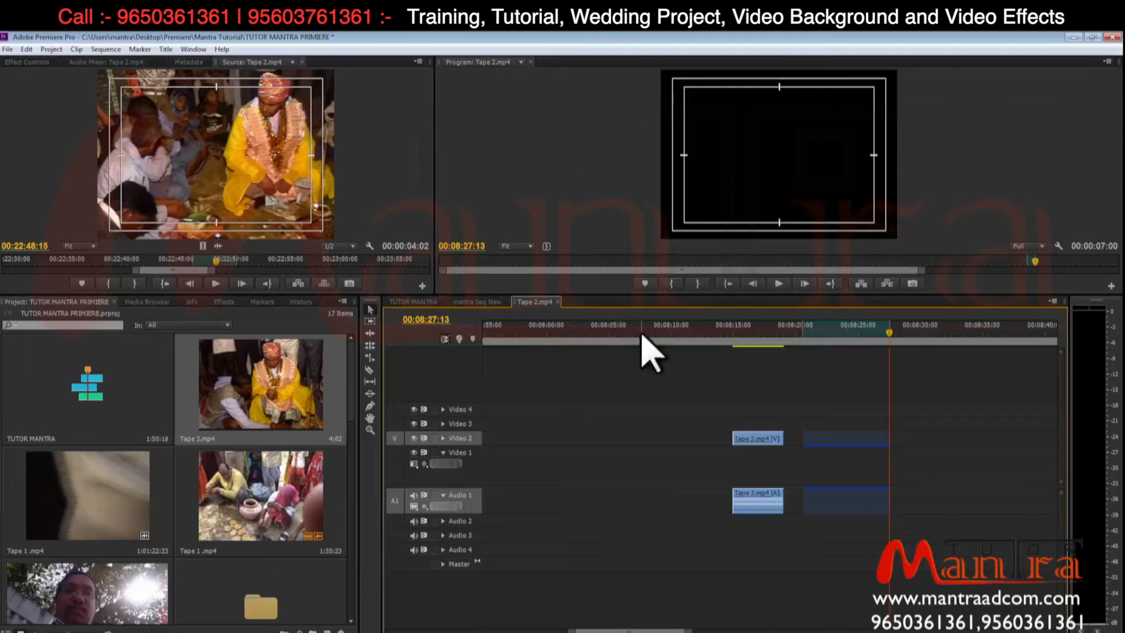
Go to the Out point of the Tape 2.mp4 source clip and clear it
{"action": "right_click", "coordinate": [235, 248]}
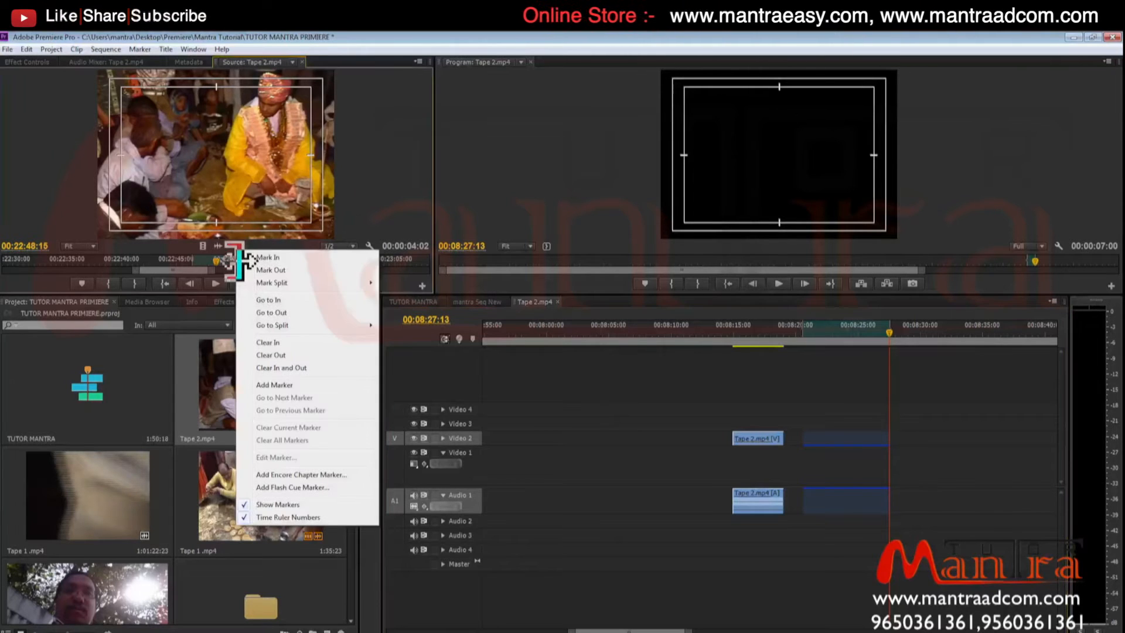
{"action": "left_click", "coordinate": [308, 315]}
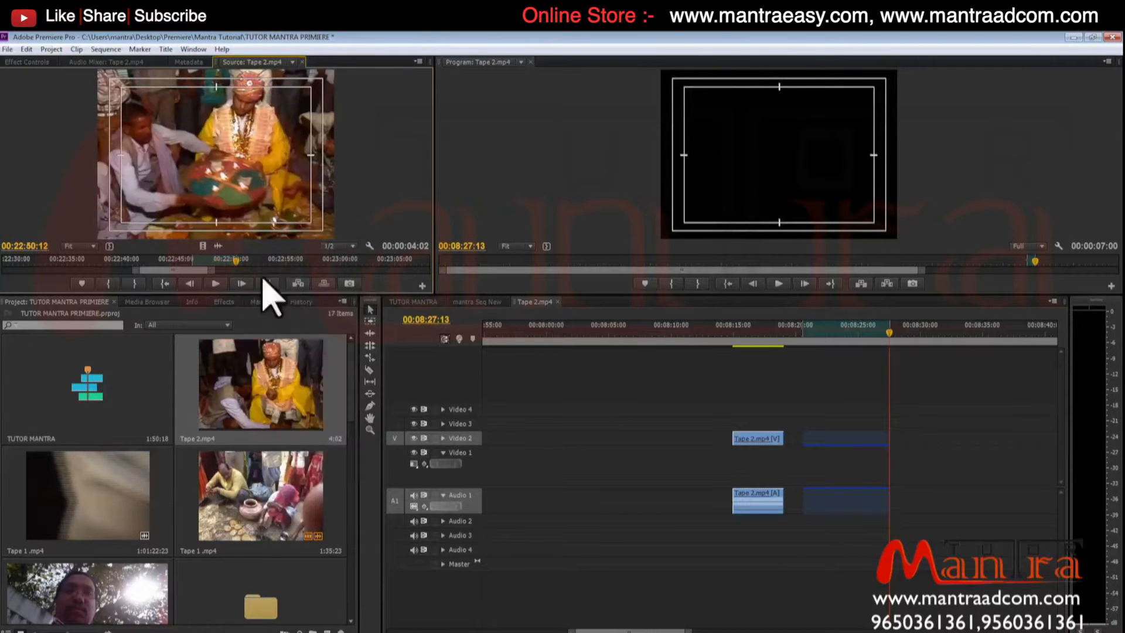
{"action": "right_click", "coordinate": [244, 252]}
{"action": "left_click", "coordinate": [313, 357]}
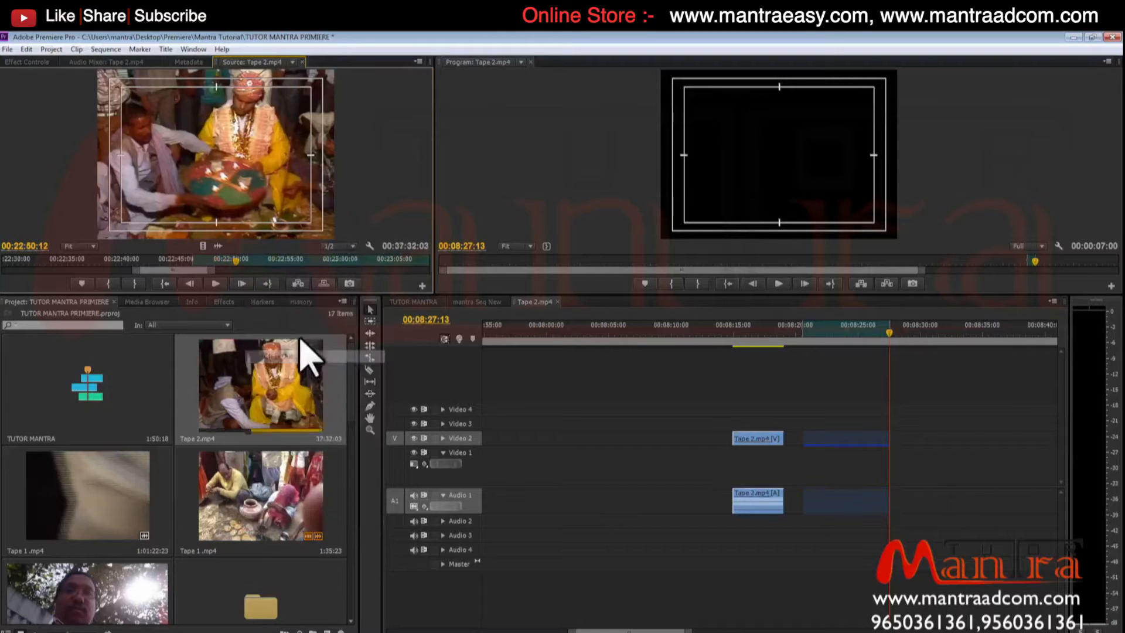
Clear the source clip's In and Out points and mark a new In point at 00:22:46:10
{"action": "left_click", "coordinate": [192, 259]}
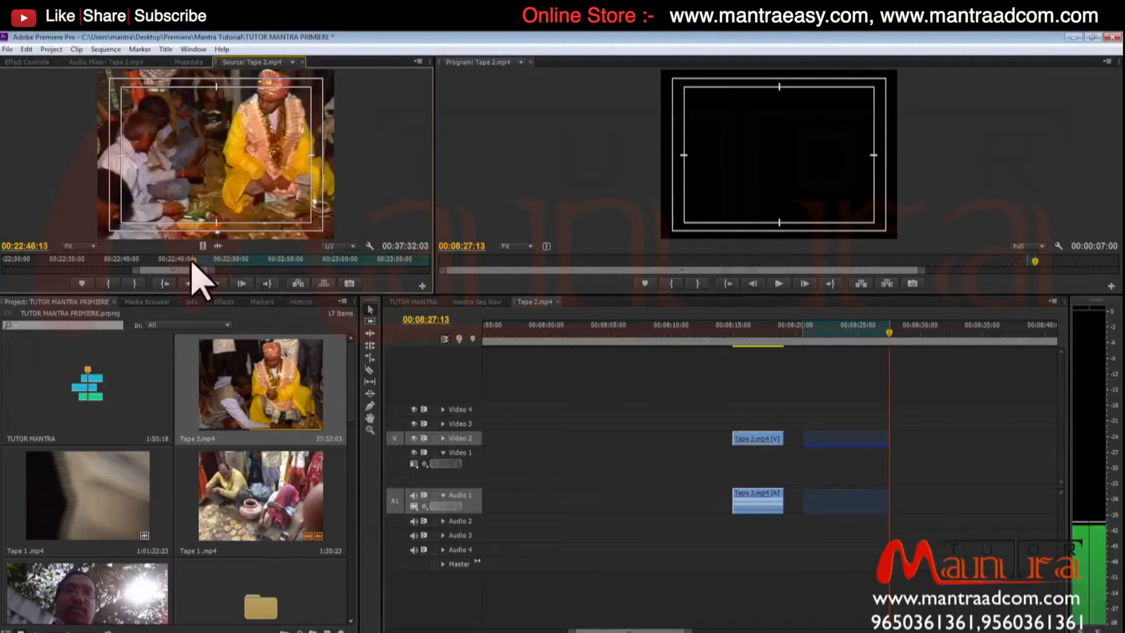
{"action": "right_click", "coordinate": [196, 270]}
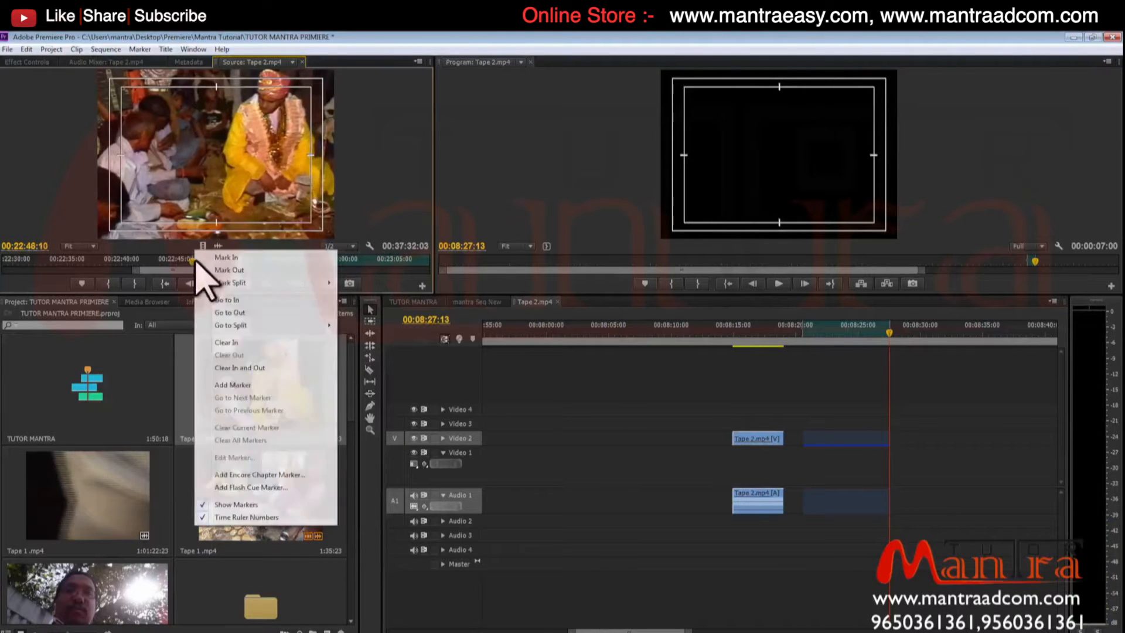
{"action": "left_click", "coordinate": [267, 367]}
{"action": "key", "text": "i"}
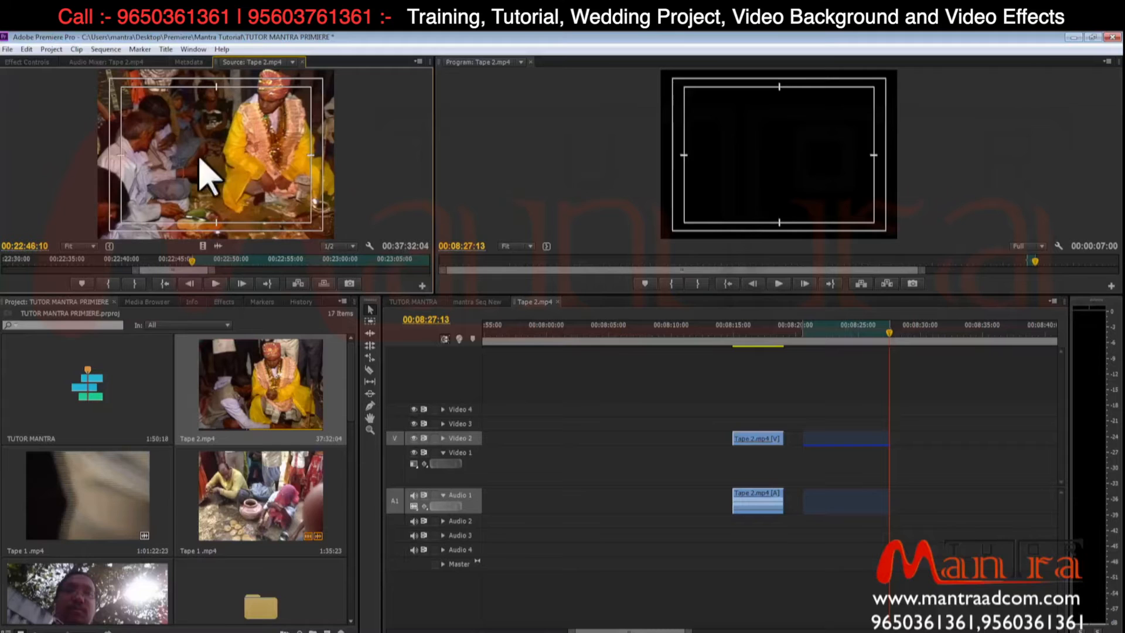
Check the Tape 2.mp4 clip placed in the marked sequence range and undo its placement
{"action": "left_click_drag", "start_coordinate": [188, 175], "coordinate": [371, 264]}
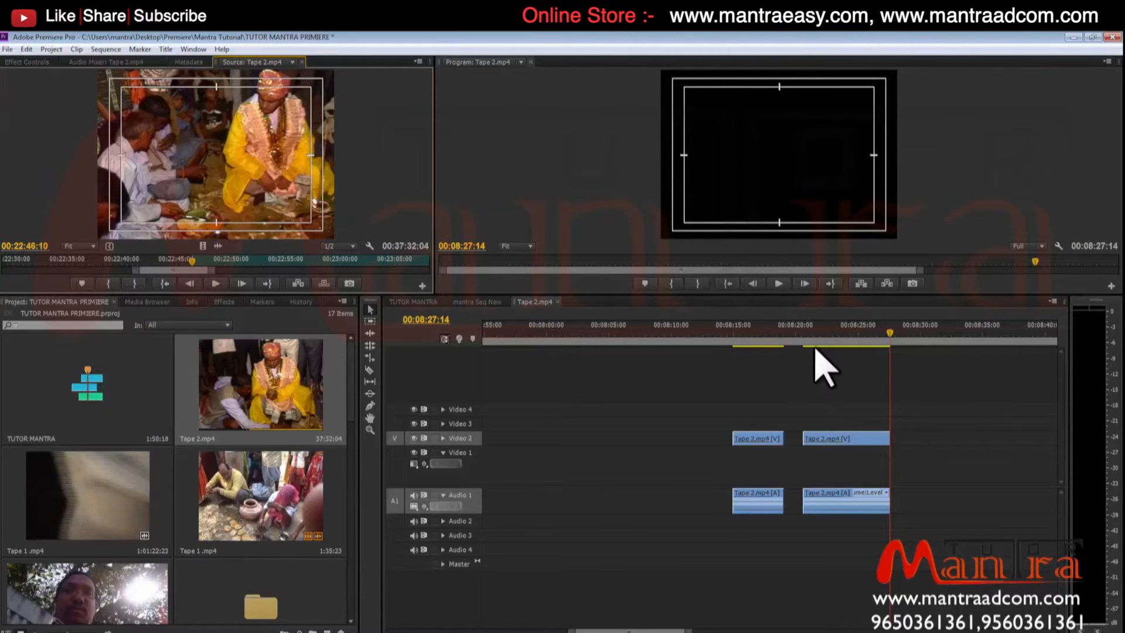
{"action": "left_click", "coordinate": [878, 334]}
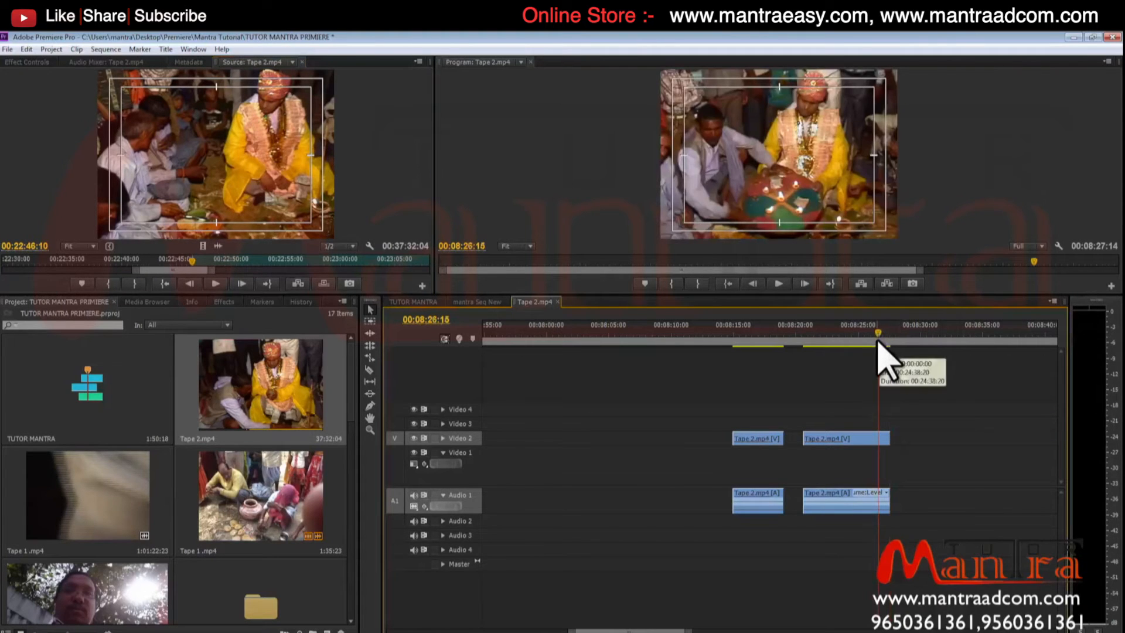
{"action": "key", "text": "ctrl+z"}
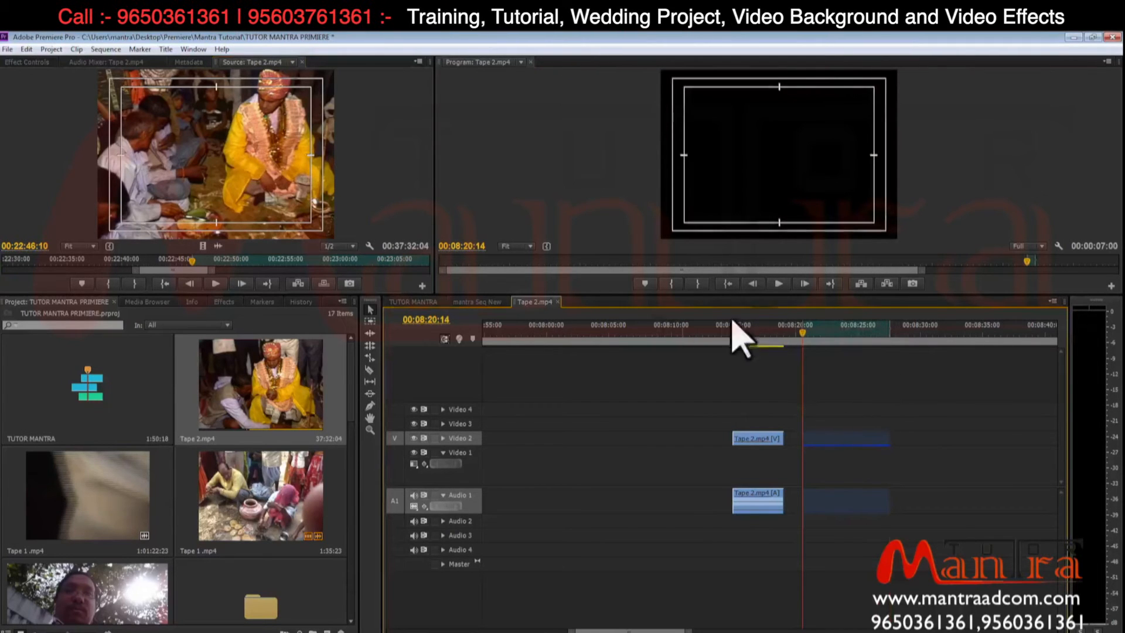
Mark a source range about 50 seconds long in Tape 2.mp4, with its Out point at 00:24:16:07
{"action": "left_click_drag", "start_coordinate": [241, 259], "coordinate": [271, 259]}
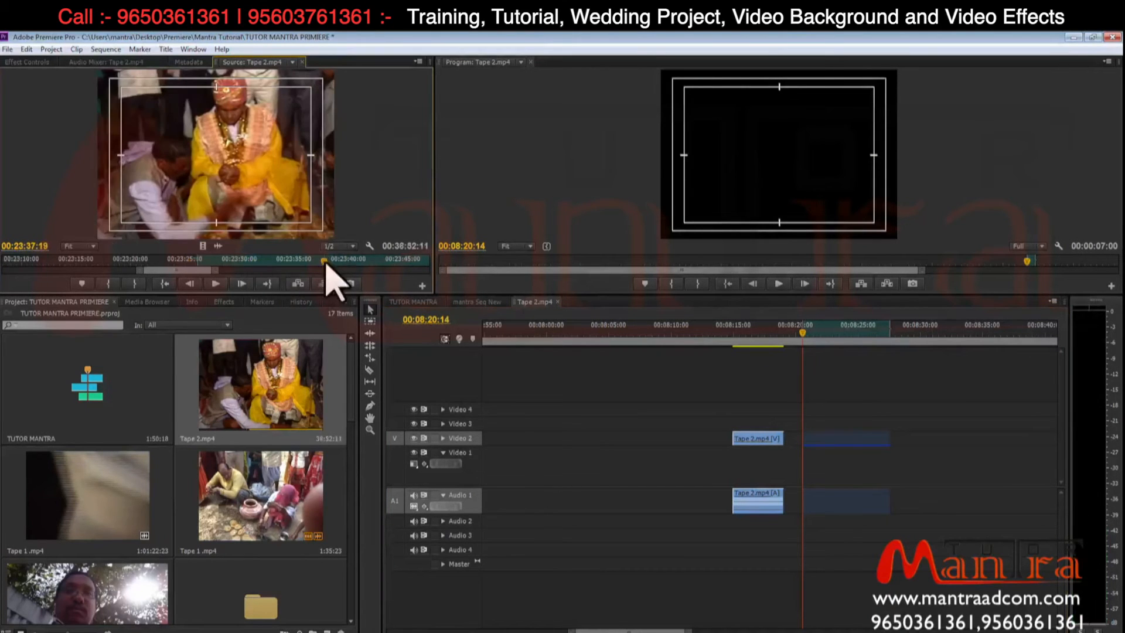
{"action": "key", "text": "o"}
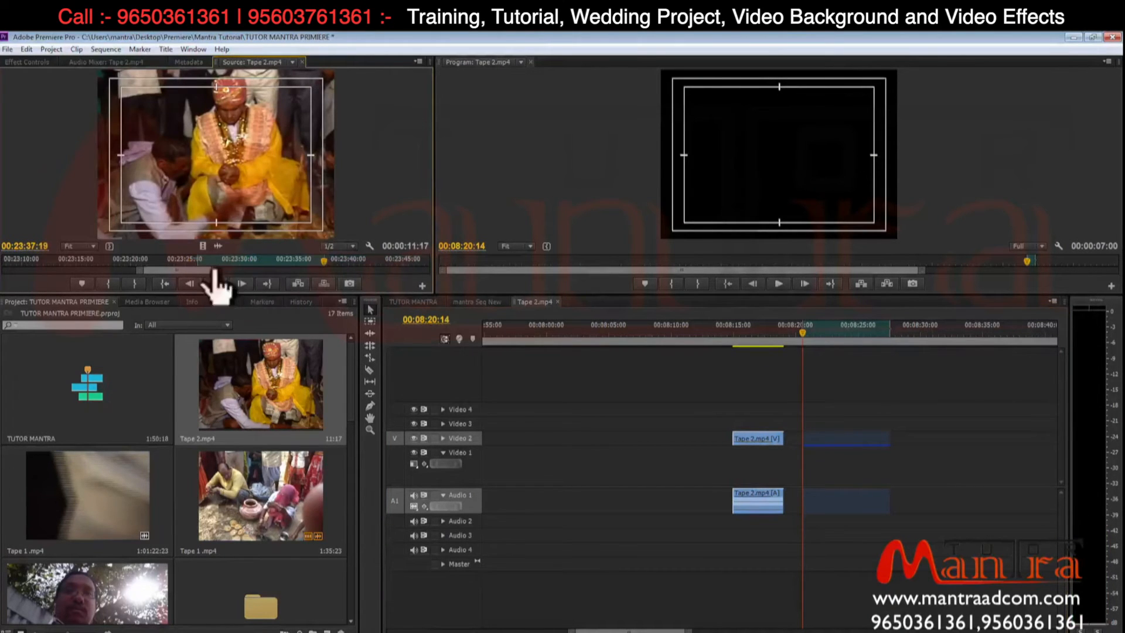
{"action": "left_click_drag", "start_coordinate": [218, 270], "coordinate": [262, 269]}
{"action": "left_click", "coordinate": [270, 258]}
{"action": "key", "text": "o"}
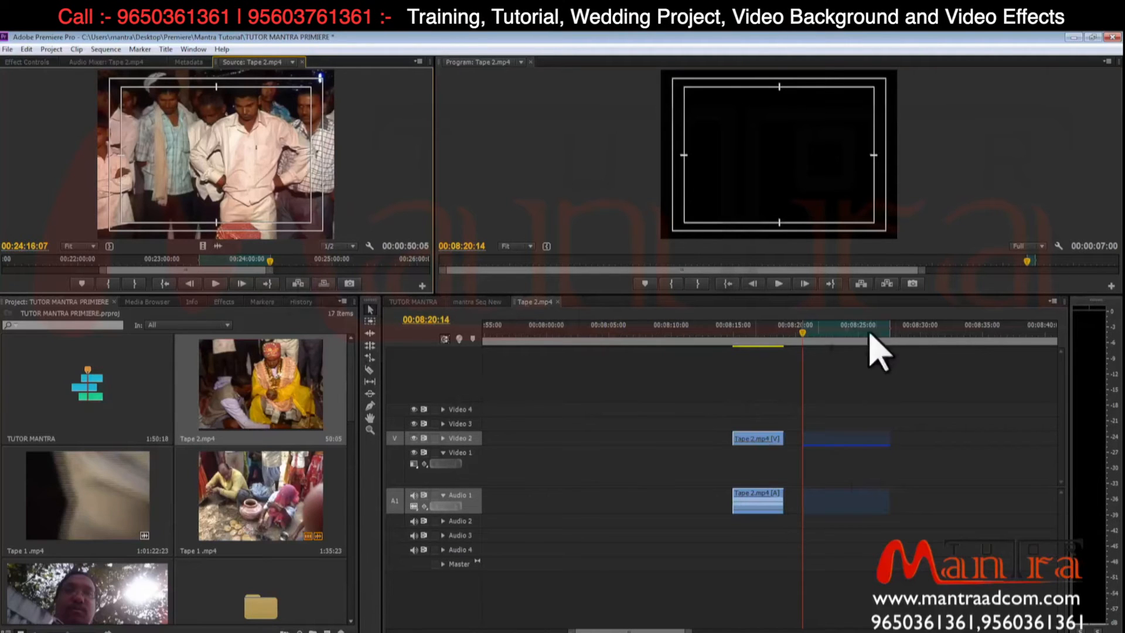
Start inserting the source clip and try the Fit Clip options from Change Clip Speed (Fit to Fill) to Ignore Sequence In Point
{"action": "left_click", "coordinate": [217, 262]}
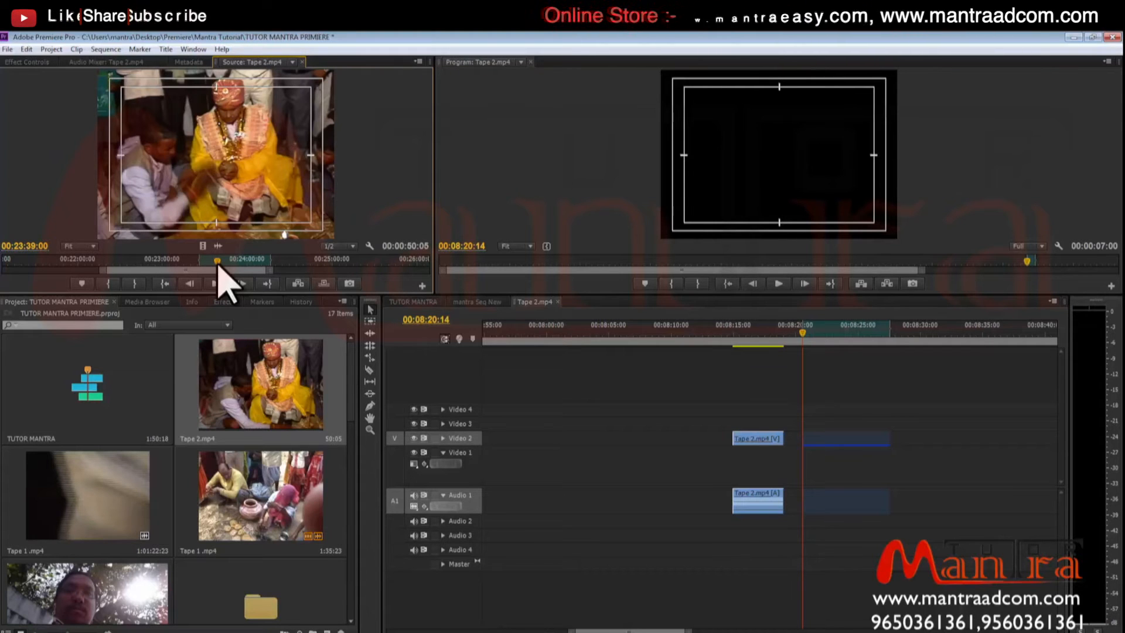
{"action": "left_click", "coordinate": [297, 284]}
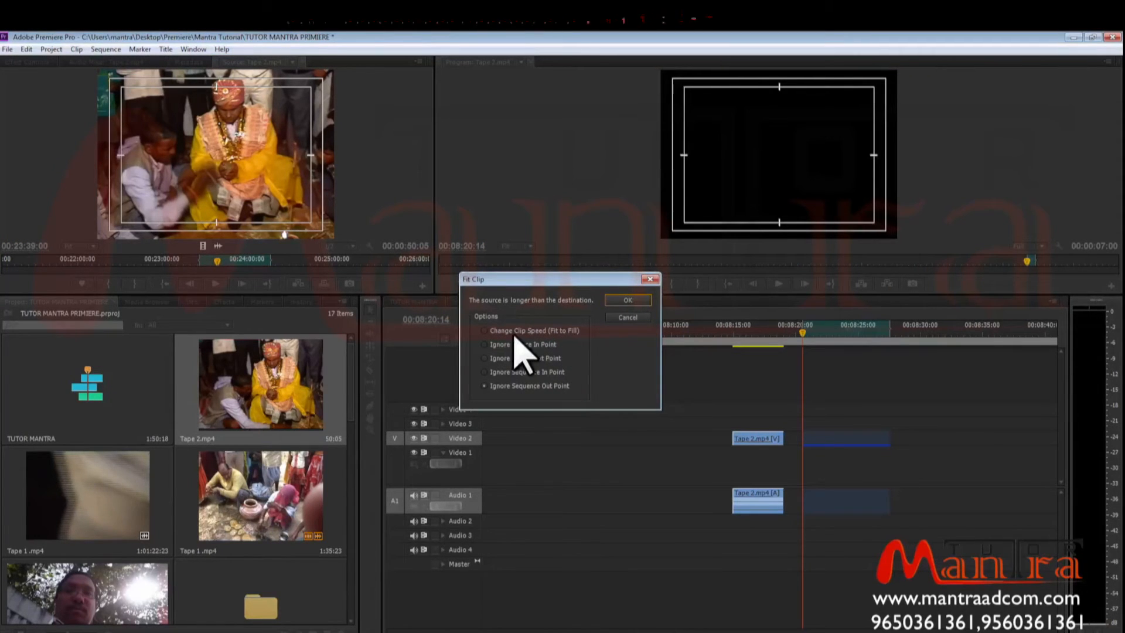
{"action": "left_click", "coordinate": [536, 332]}
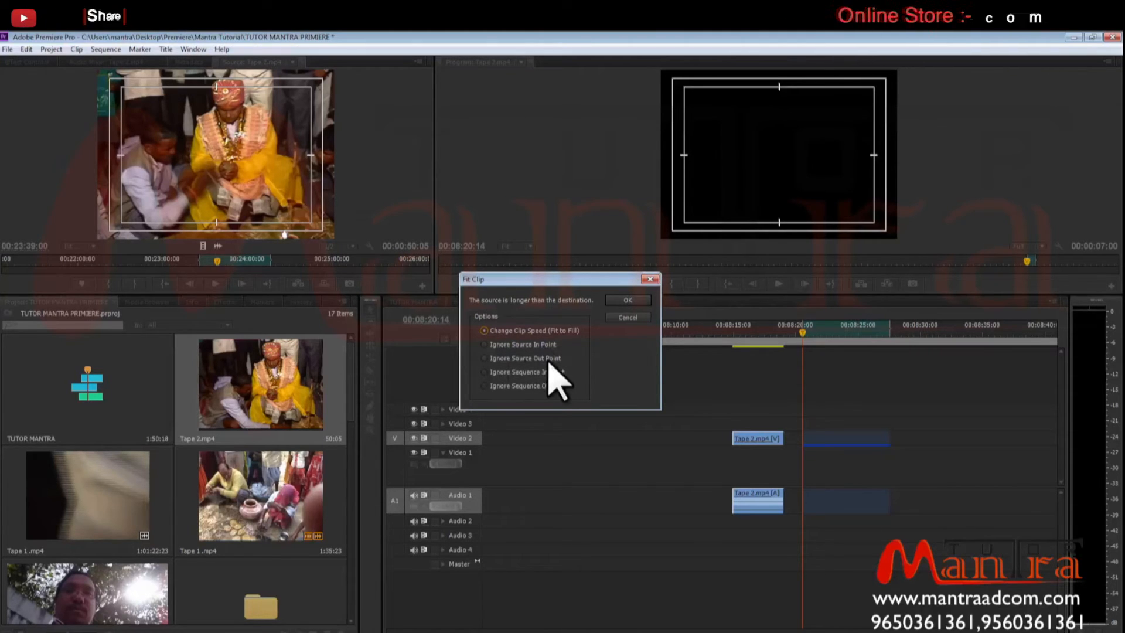
{"action": "left_click", "coordinate": [484, 344]}
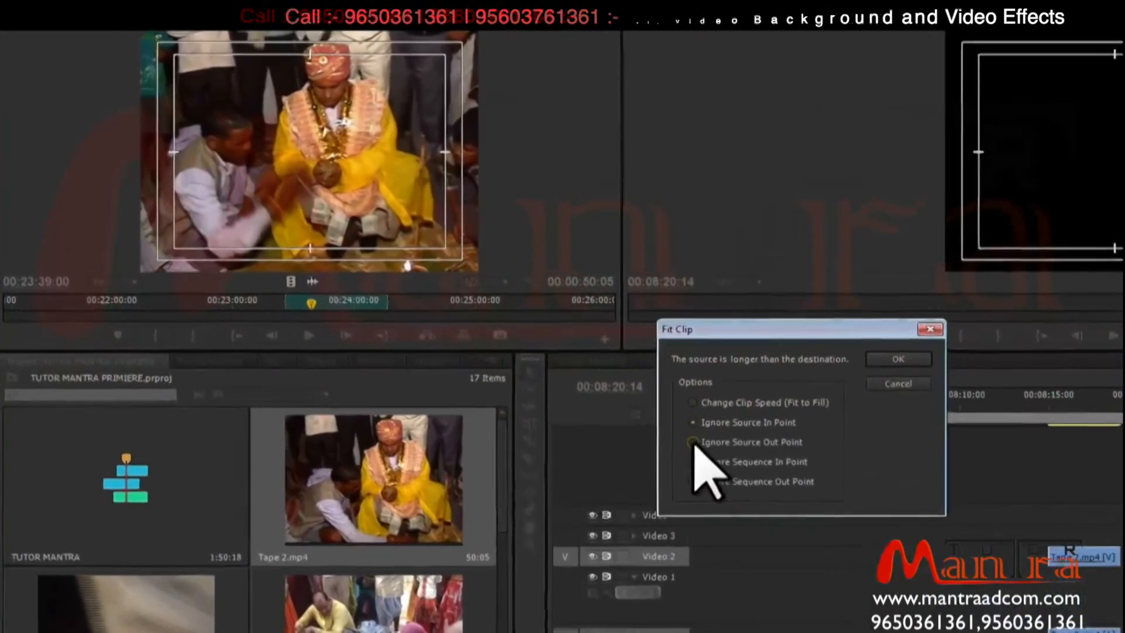
{"action": "left_click", "coordinate": [693, 443]}
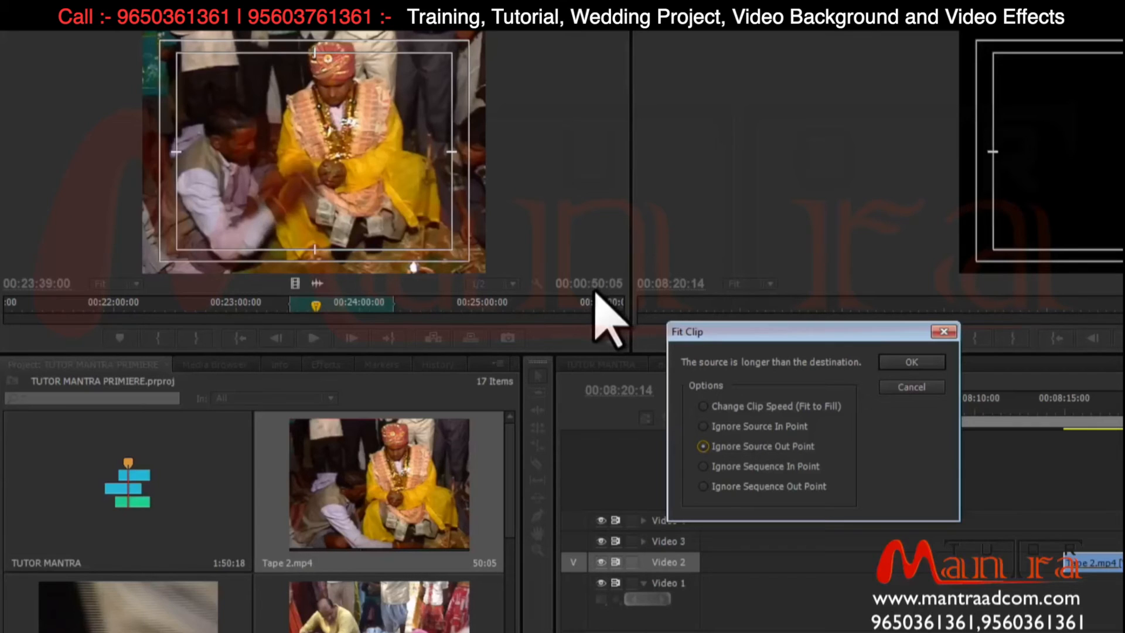
{"action": "left_click", "coordinate": [706, 468]}
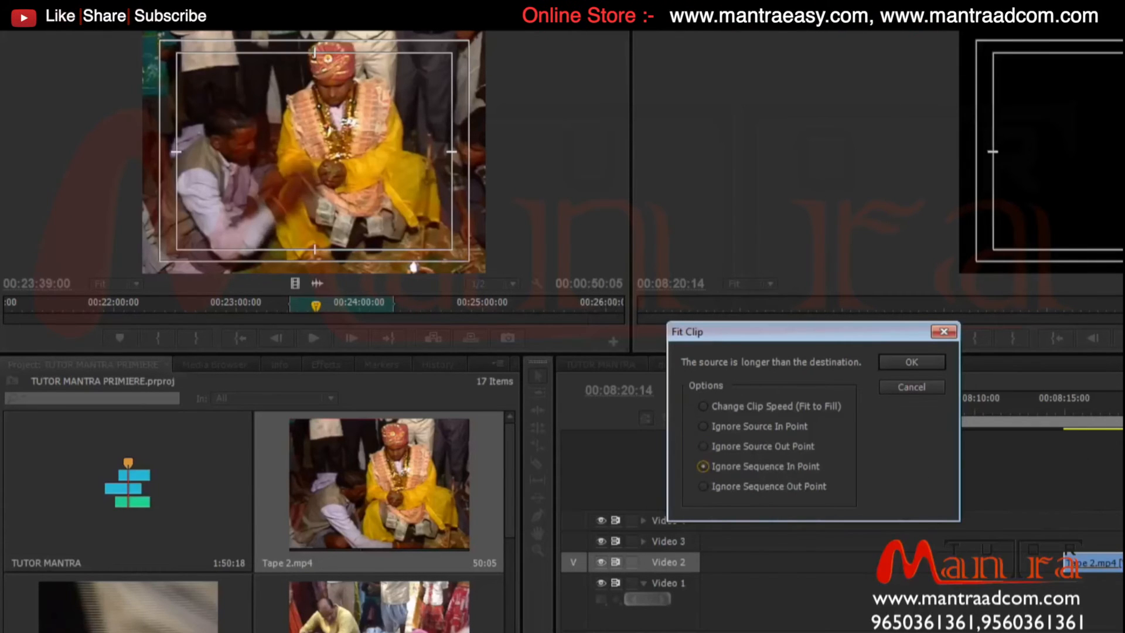
{"action": "left_click", "coordinate": [911, 362]}
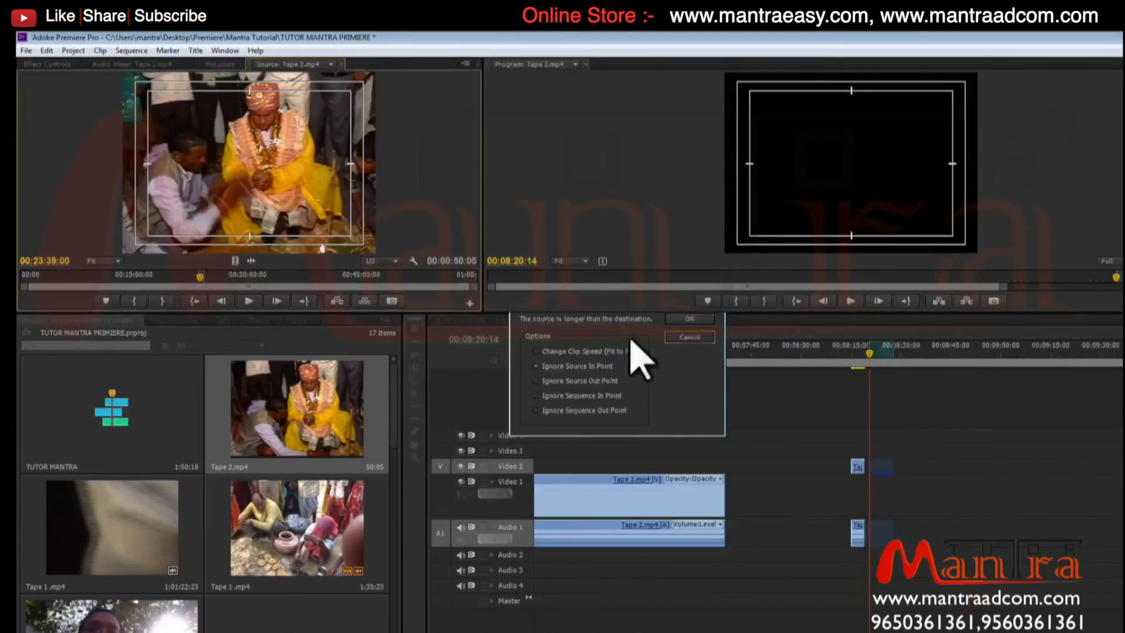
{"action": "left_click", "coordinate": [630, 334]}
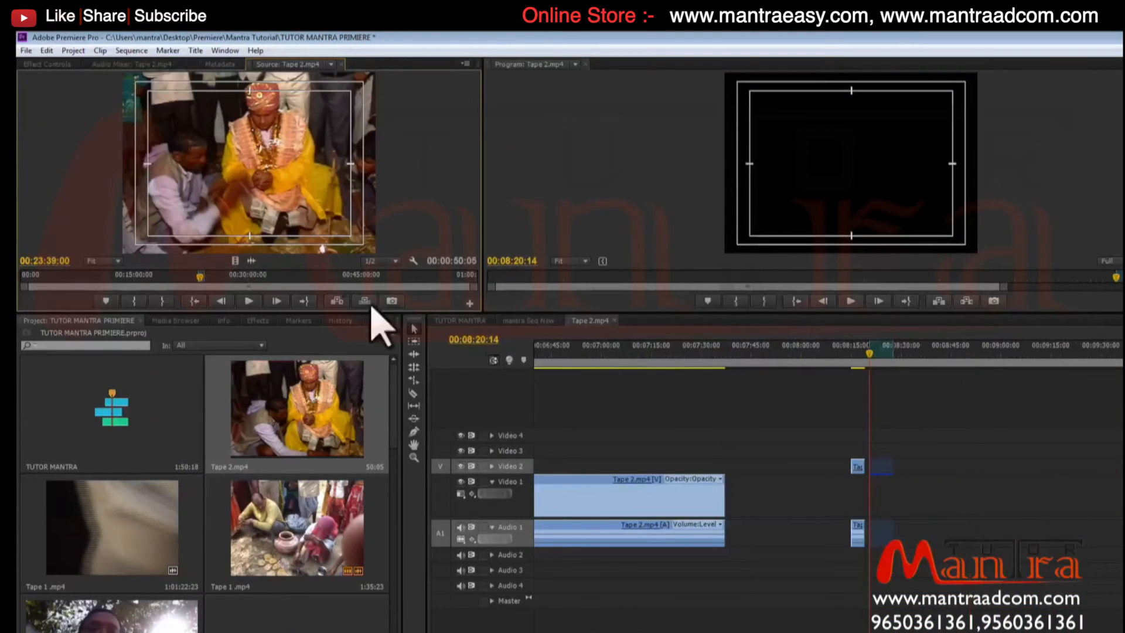
Insert the source clip into the marked sequence range using Change Clip Speed (Fit to Fill)
{"action": "left_click", "coordinate": [337, 300]}
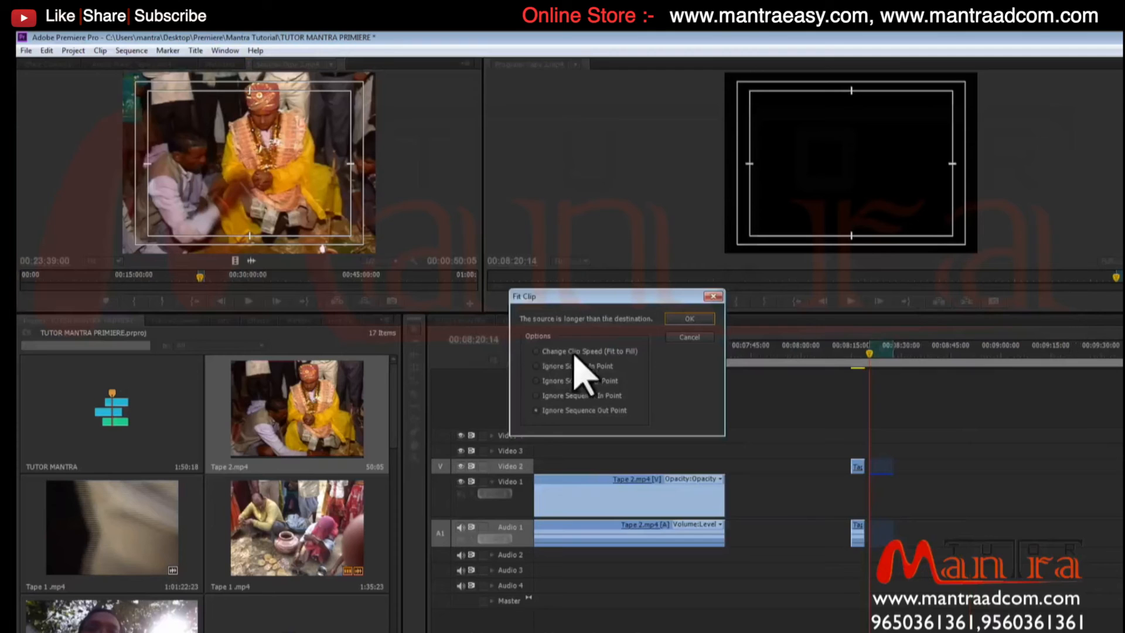
{"action": "left_click", "coordinate": [689, 318]}
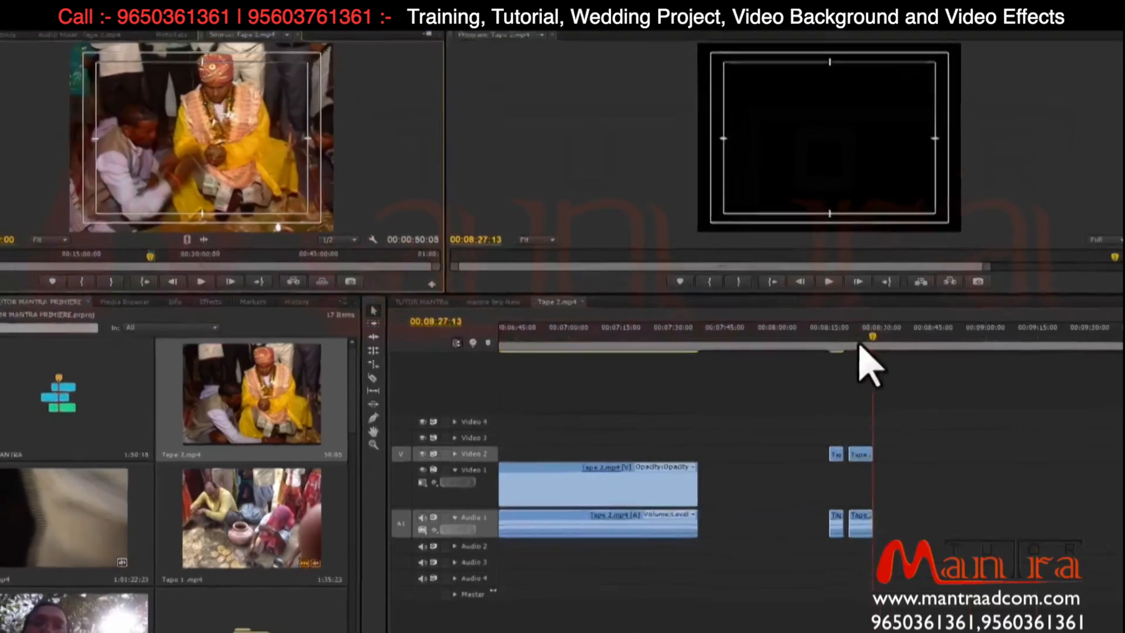
Play back the speed-changed clip on Video 2 in the sequence
{"action": "left_click", "coordinate": [874, 355]}
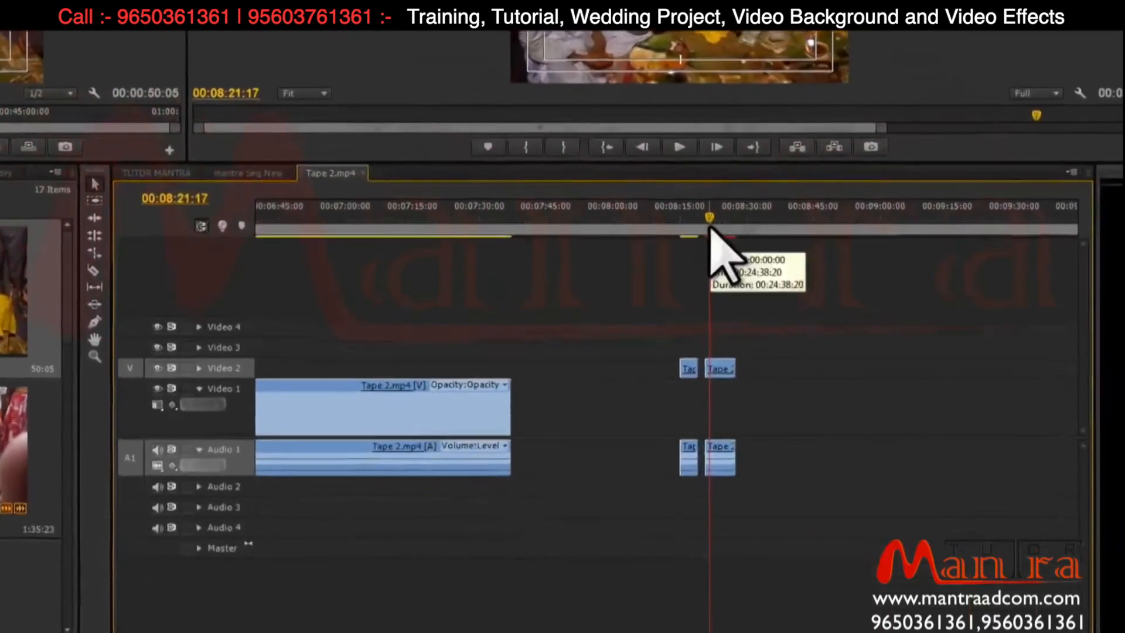
{"action": "key", "text": "="}
{"action": "key", "text": "="}
{"action": "key", "text": "="}
{"action": "key", "text": "="}
{"action": "key", "text": "space"}
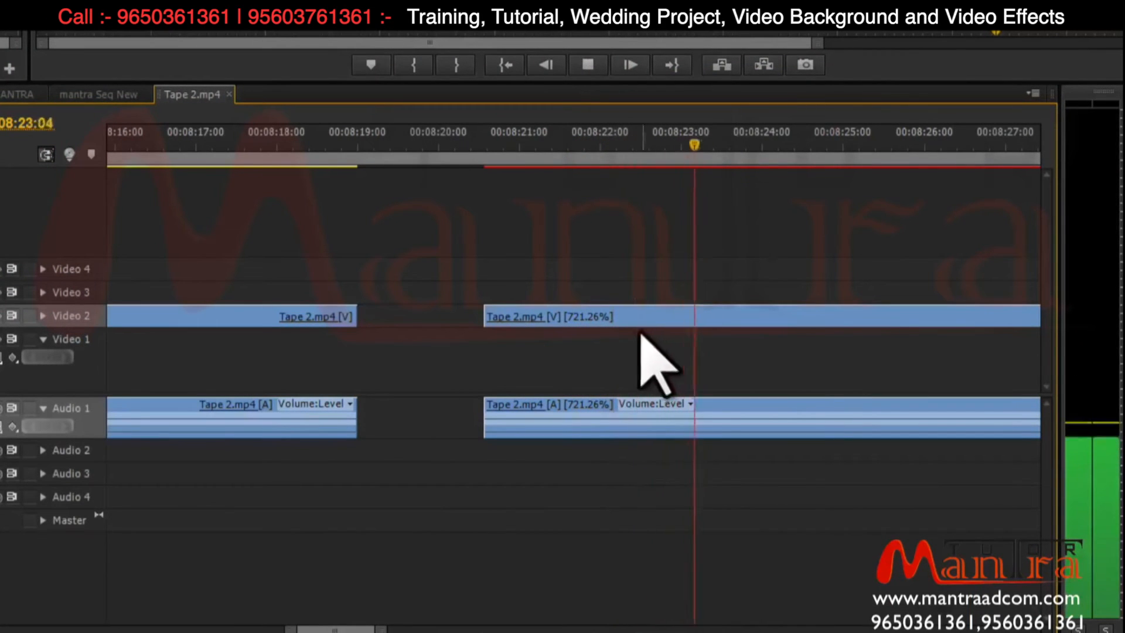
{"action": "key", "text": "space"}
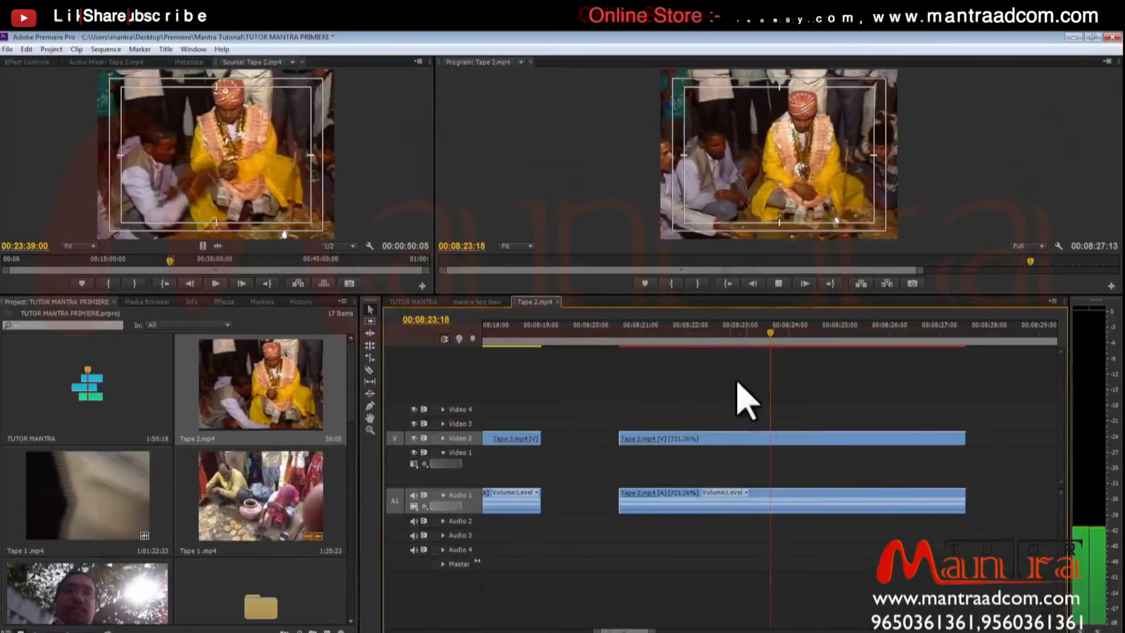
{"action": "key", "text": "space"}
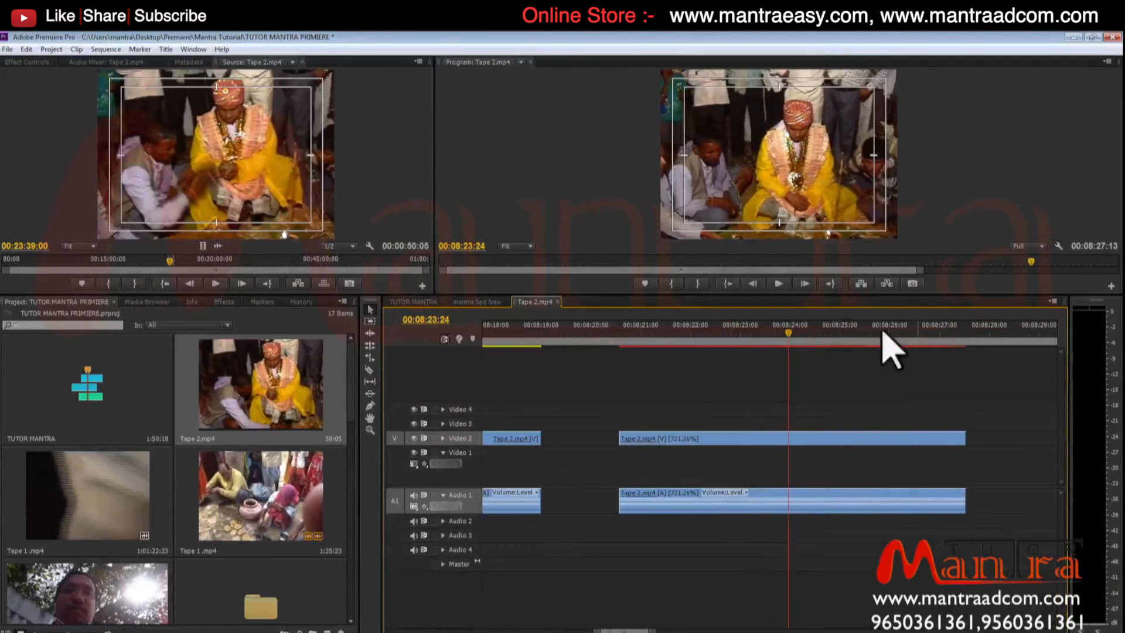
Mark sequence In and Out points around the speed-changed clip on Video 2 and review it
{"action": "left_click_drag", "start_coordinate": [710, 337], "coordinate": [619, 334]}
{"action": "key", "text": "i"}
{"action": "left_click_drag", "start_coordinate": [620, 334], "coordinate": [713, 308]}
{"action": "key", "text": "o"}
{"action": "key", "text": "space"}
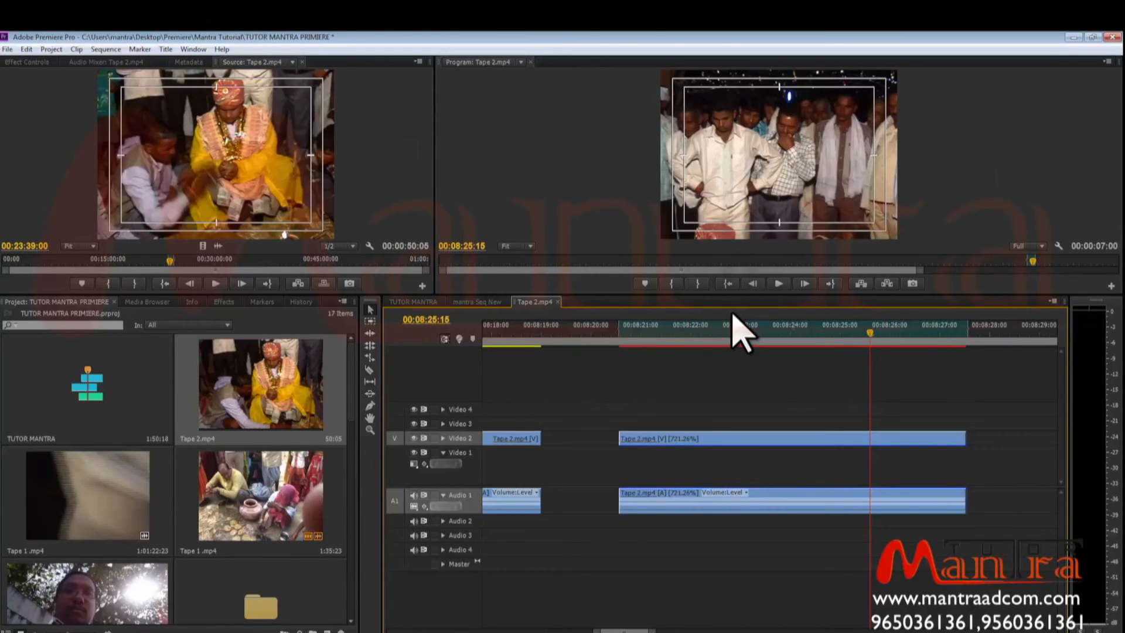
Undo the speed-changed insertion and place the source clip in the marked sequence range with Ignore Source In Point
{"action": "key", "text": "ctrl+z"}
{"action": "left_click", "coordinate": [321, 284]}
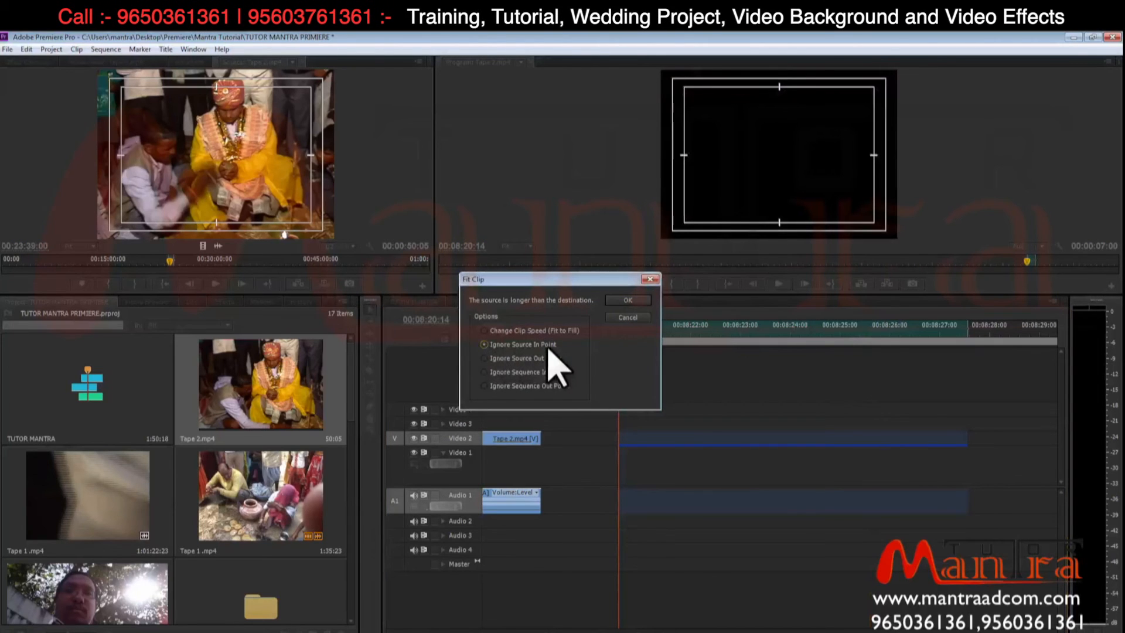
{"action": "left_click", "coordinate": [627, 301]}
Compare the end of the placed sequence clip with the source footage before its Out point
{"action": "left_click_drag", "start_coordinate": [619, 329], "coordinate": [952, 350]}
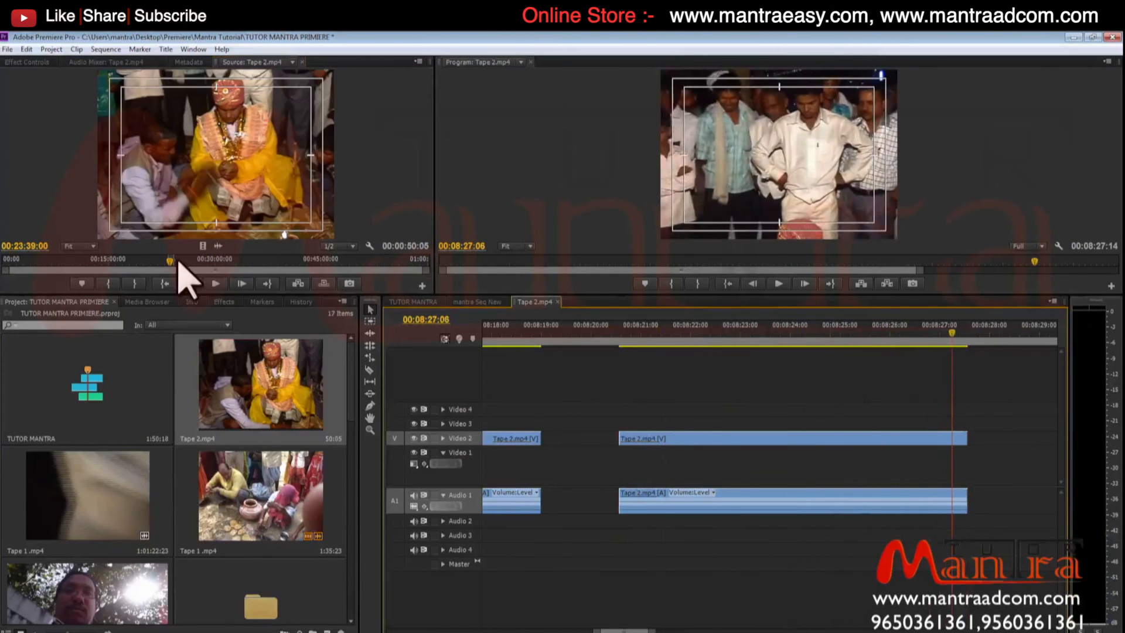
{"action": "left_click_drag", "start_coordinate": [170, 263], "coordinate": [180, 261]}
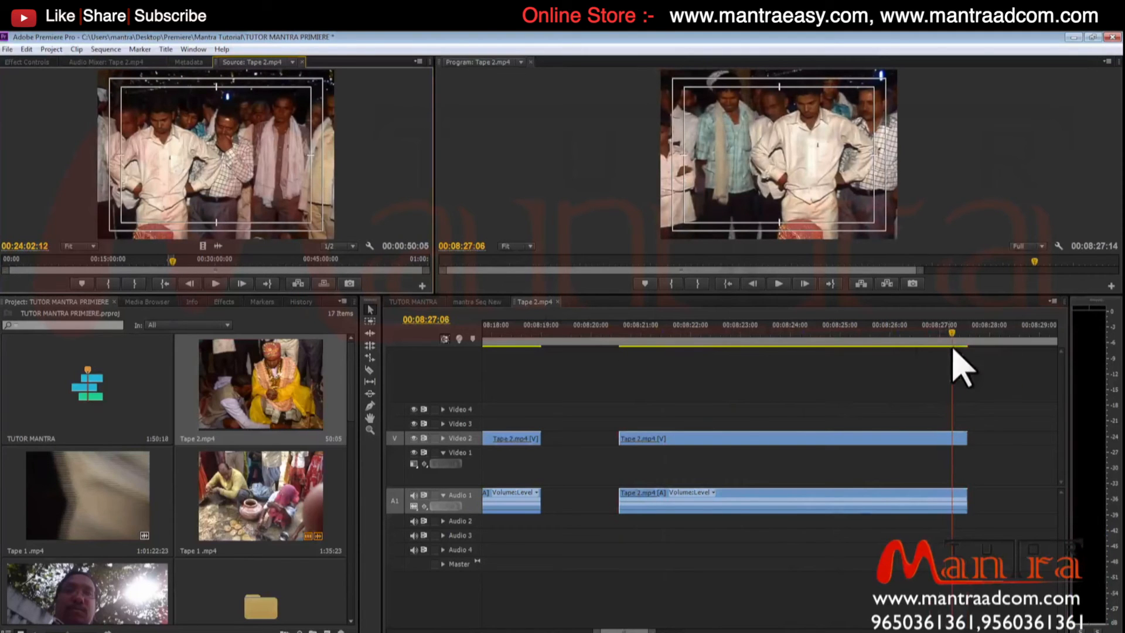
{"action": "key", "text": "equal"}
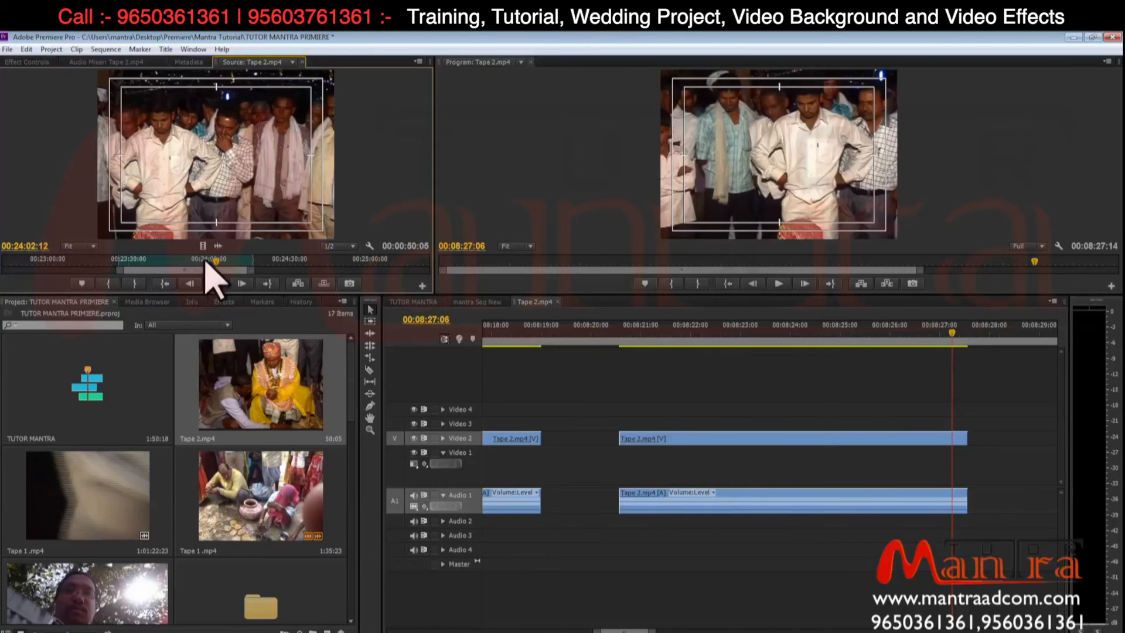
Undo the last placement and insert the source clip into the marked sequence range with Ignore Source Out Point
{"action": "key", "text": "Up"}
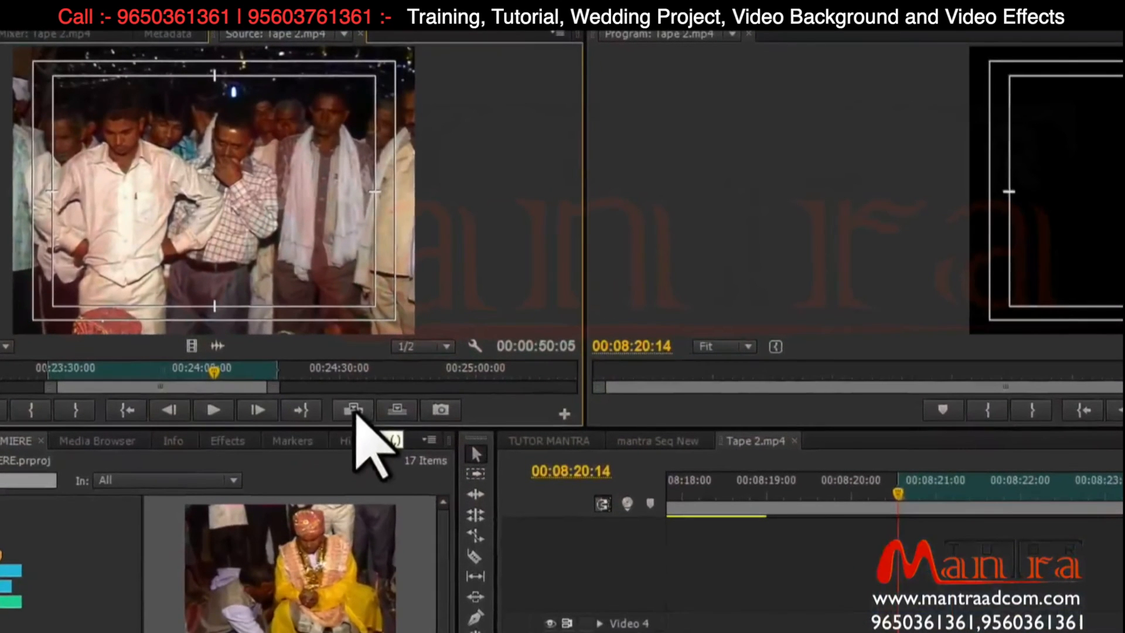
{"action": "left_click", "coordinate": [354, 410]}
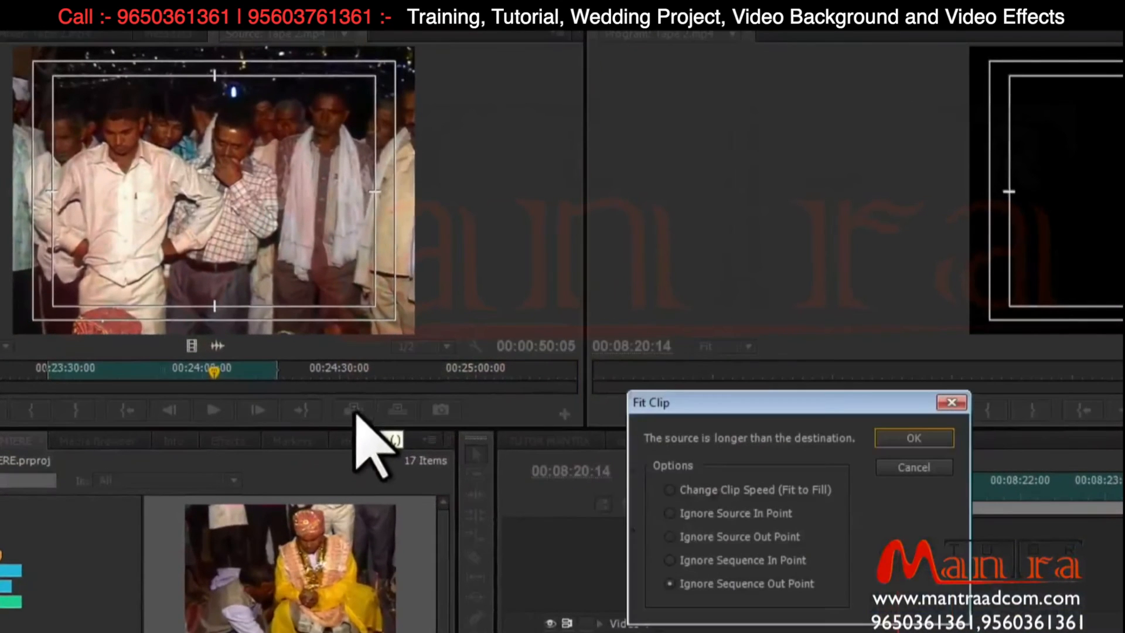
{"action": "left_click", "coordinate": [703, 538]}
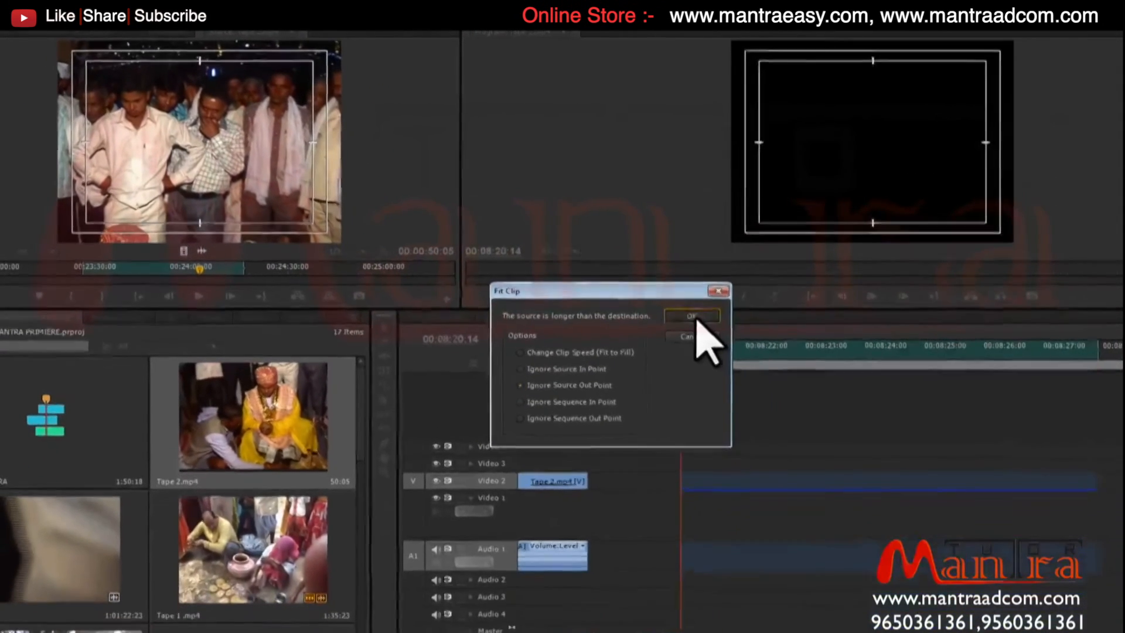
{"action": "left_click", "coordinate": [737, 341]}
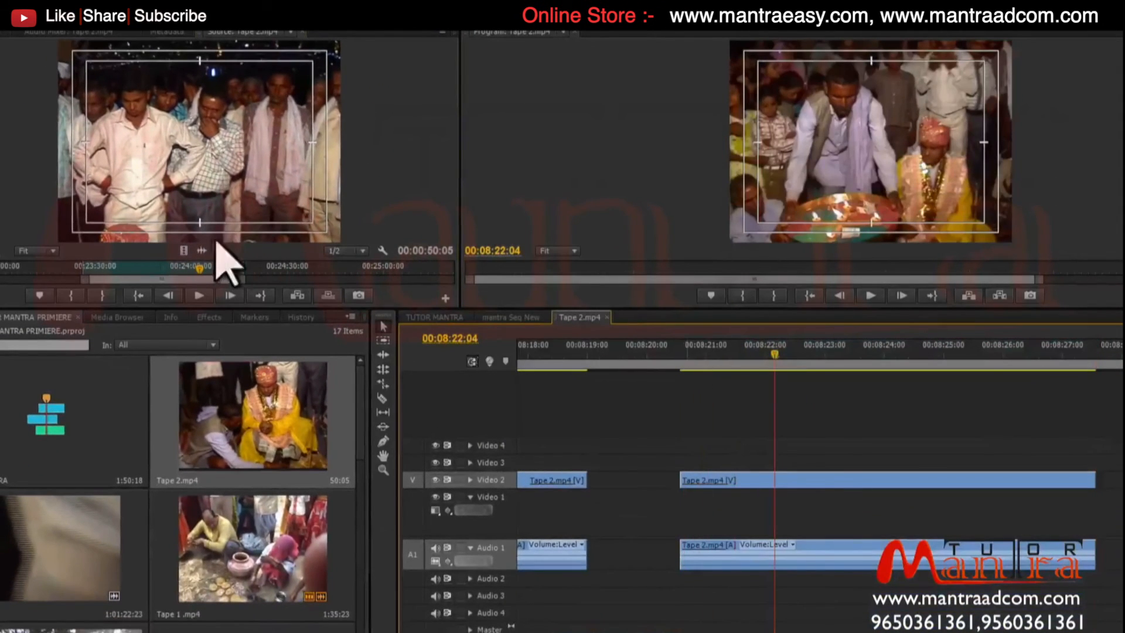
Scrub the source footage and the clip placed on Video 2 to compare where each begins and ends
{"action": "left_click_drag", "start_coordinate": [197, 268], "coordinate": [103, 269]}
{"action": "left_click_drag", "start_coordinate": [669, 351], "coordinate": [1053, 400]}
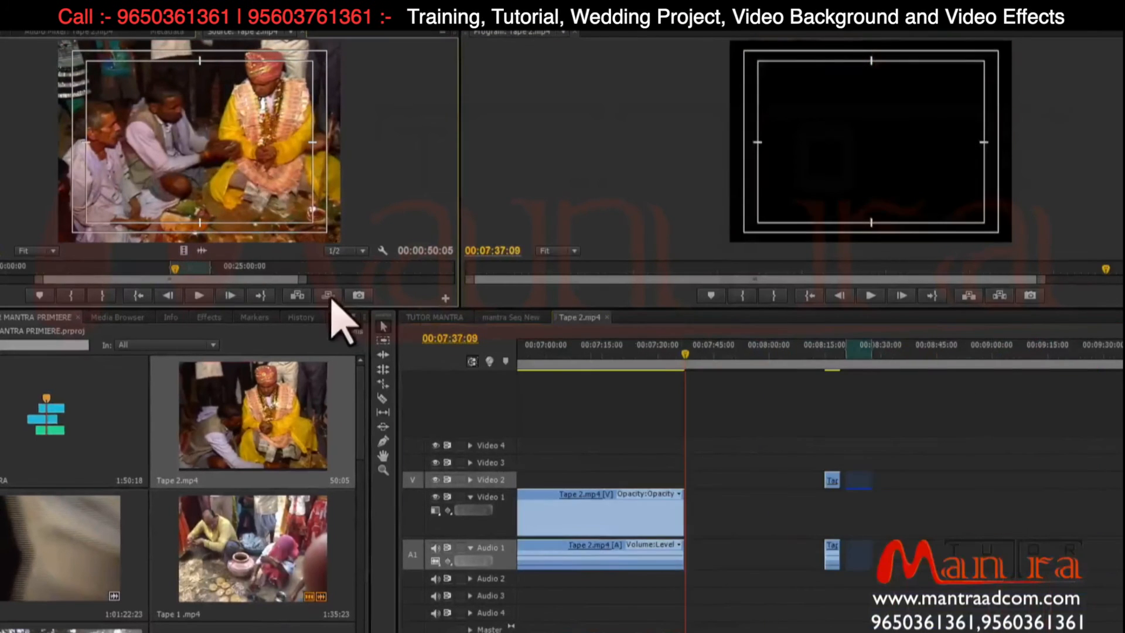
Undo the last placement, insert the marked source range on Video 2 with Ignore Sequence Out Point, and review the placed clip
{"action": "left_click", "coordinate": [297, 295]}
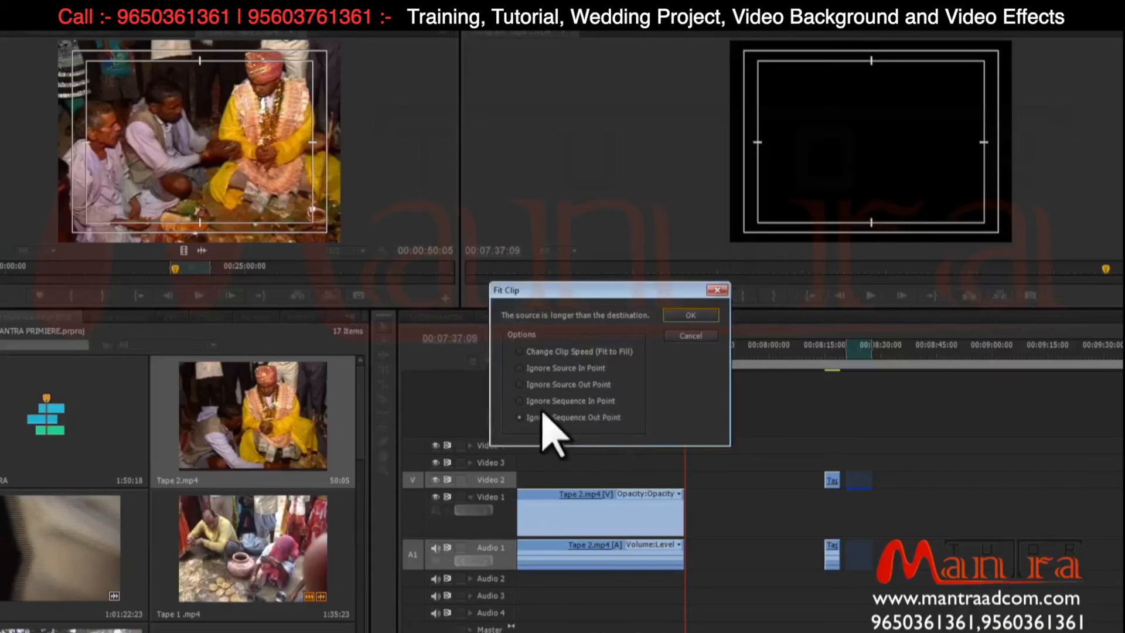
{"action": "left_click", "coordinate": [605, 404]}
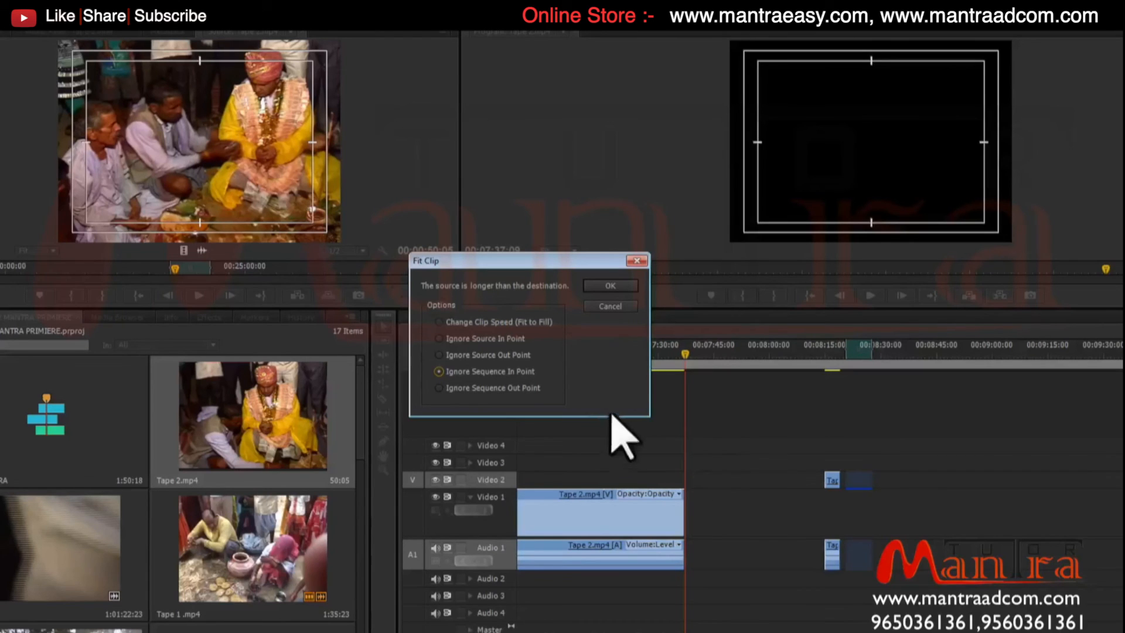
{"action": "left_click", "coordinate": [476, 389]}
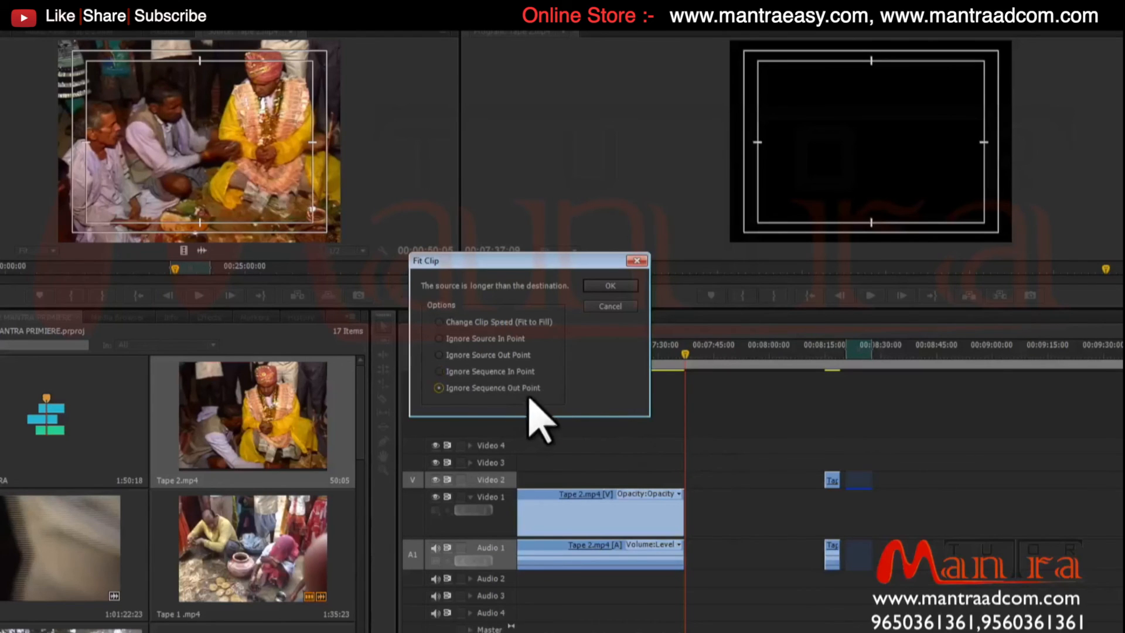
{"action": "left_click", "coordinate": [610, 286]}
{"action": "left_click_drag", "start_coordinate": [846, 356], "coordinate": [977, 373]}
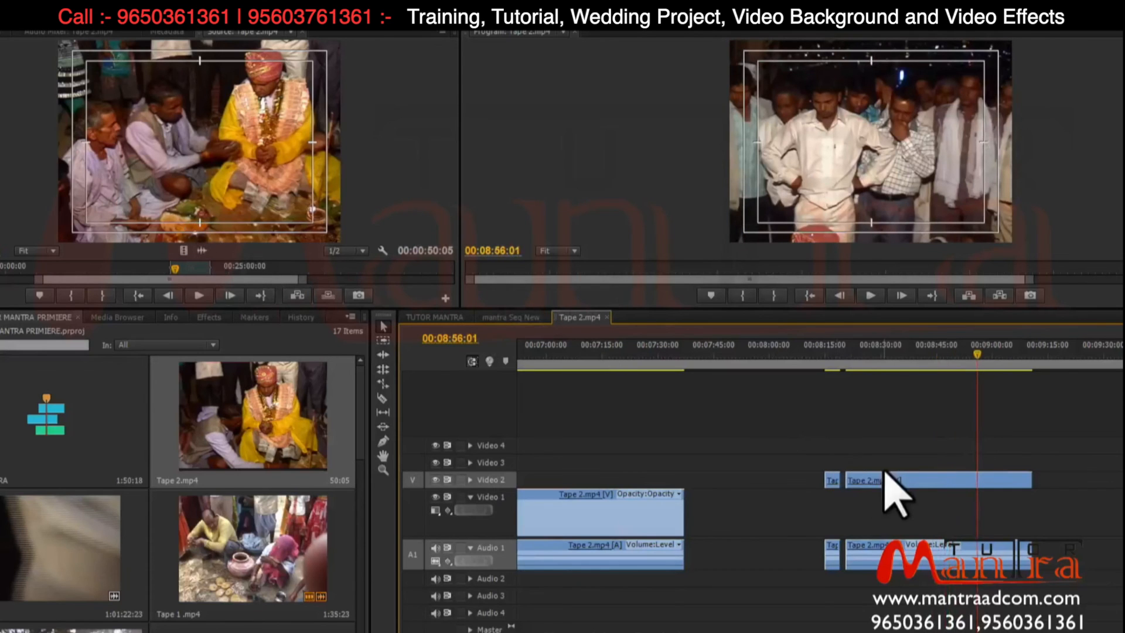
{"action": "left_click", "coordinate": [846, 359]}
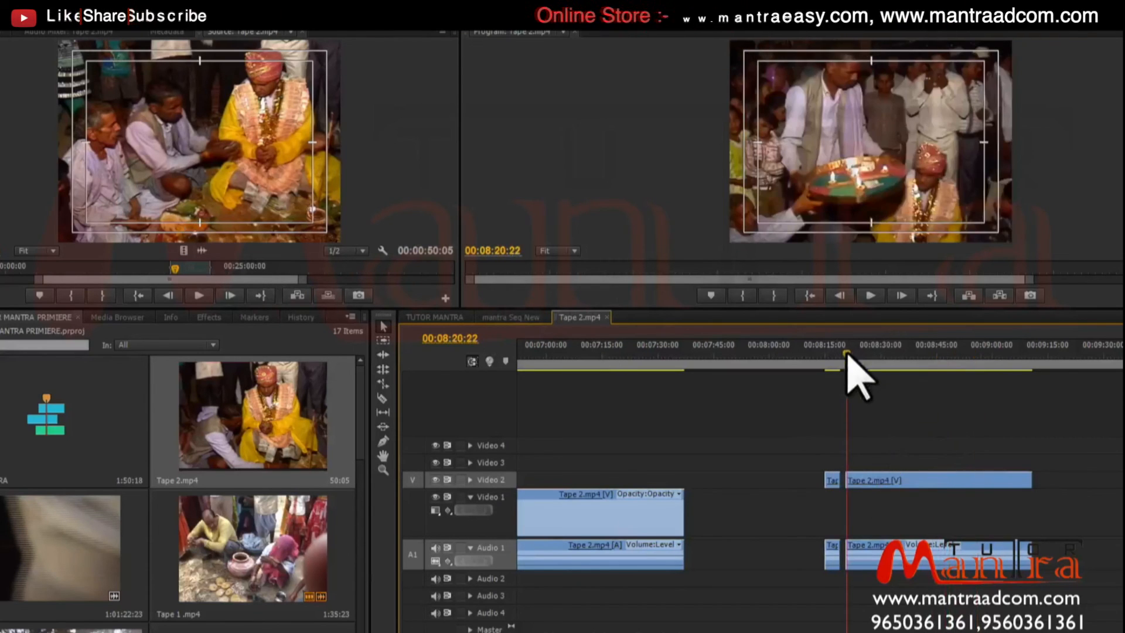